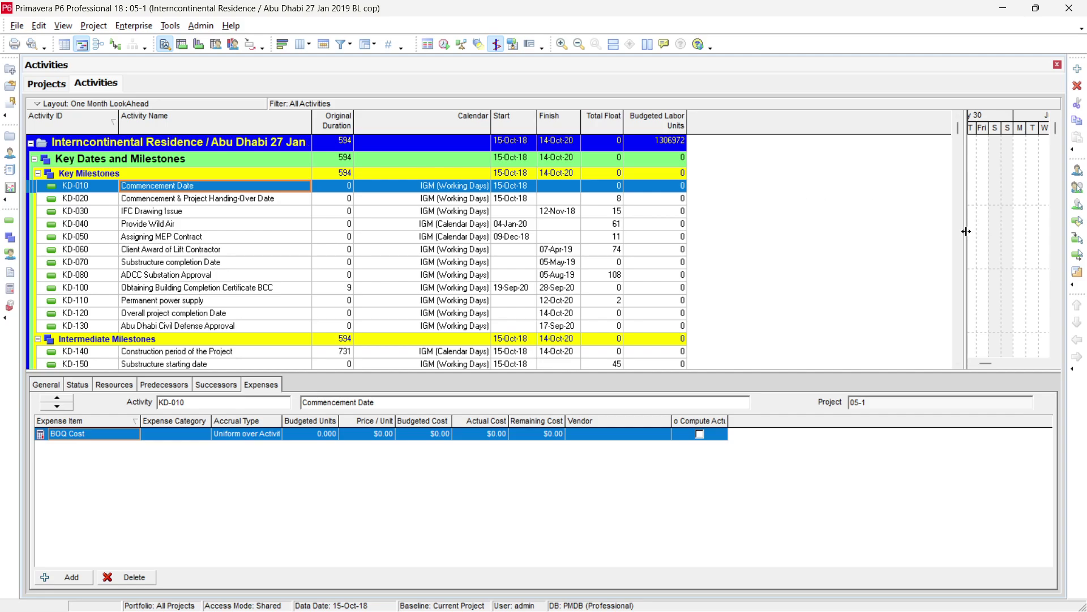
Widen the Gantt chart, select KD-010 through KD-130 by Activity ID, and show Fill Down greyed out.
{"action": "left_click_drag", "start_coordinate": [967, 231], "coordinate": [831, 241]}
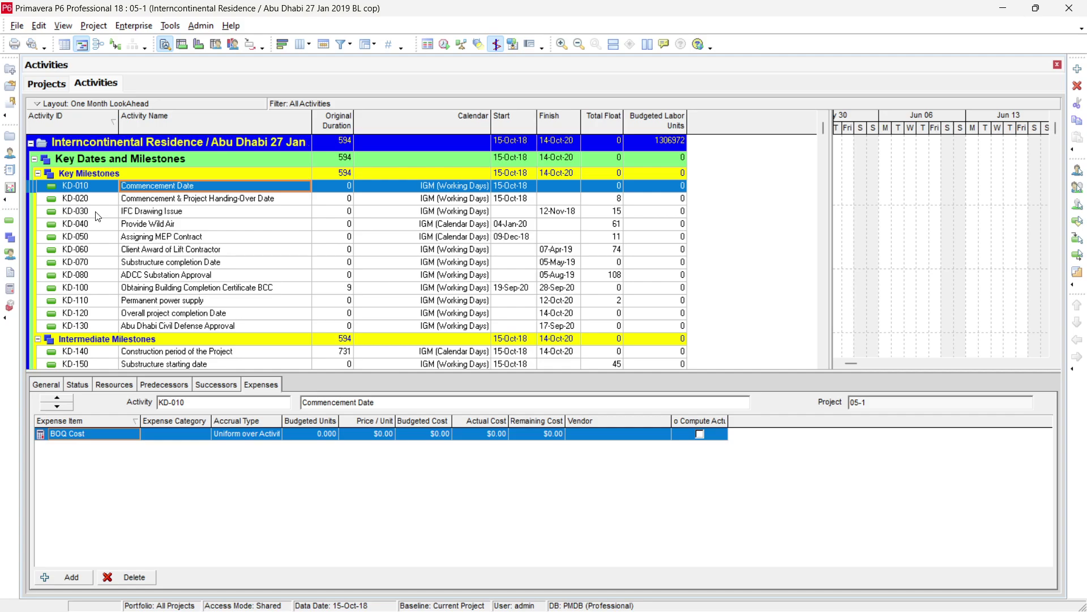
{"action": "left_click", "coordinate": [93, 326], "text": "shift"}
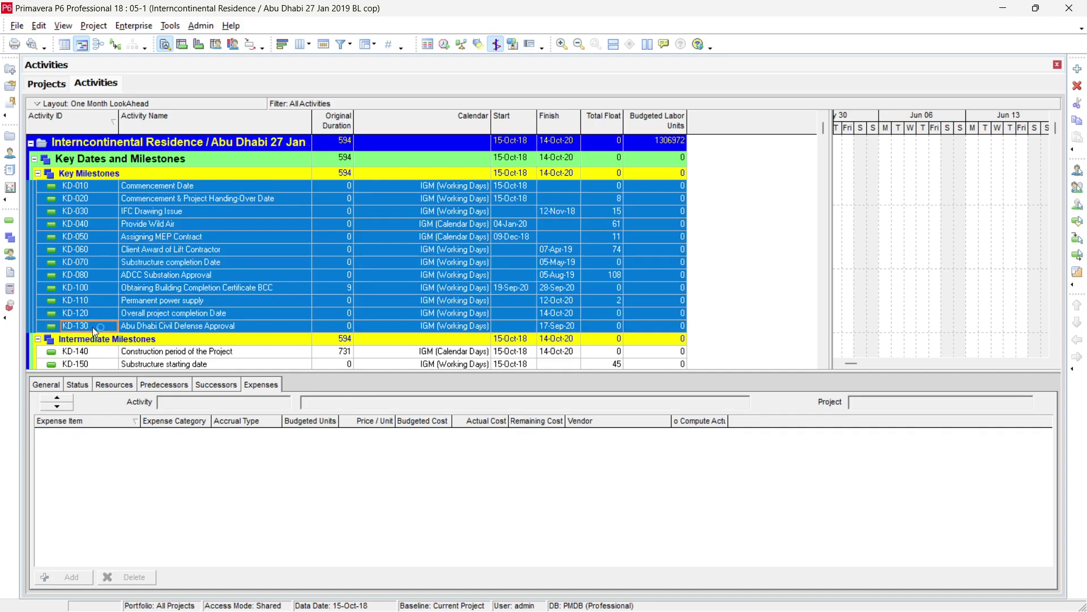
{"action": "right_click", "coordinate": [93, 327]}
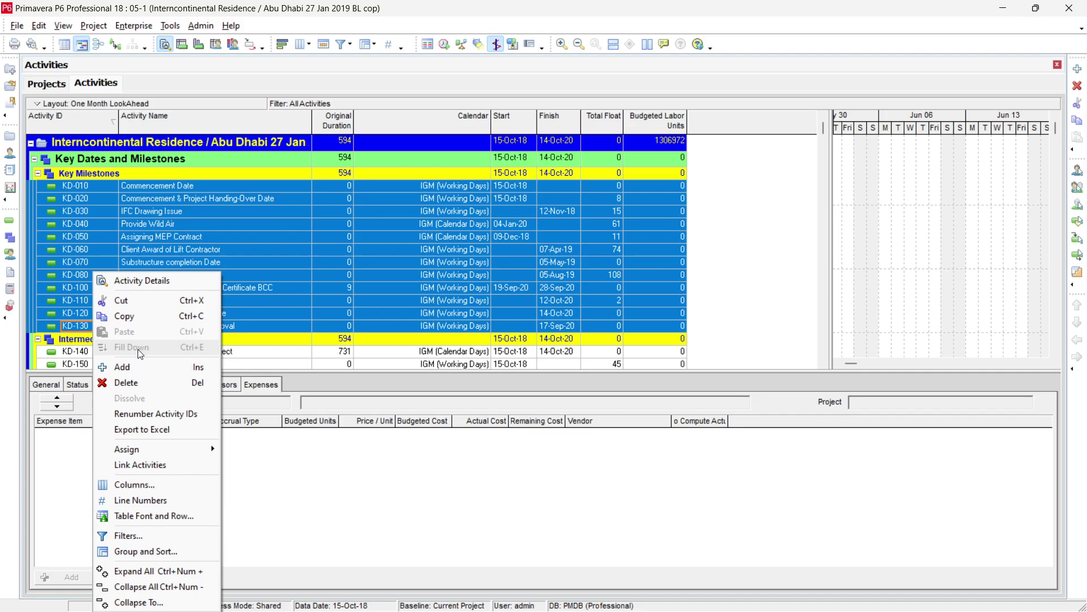
Fill the Commencement Date name down KD-010 to KD-130's Activity Names, then undo it with Ctrl+Z.
{"action": "left_click", "coordinate": [238, 186]}
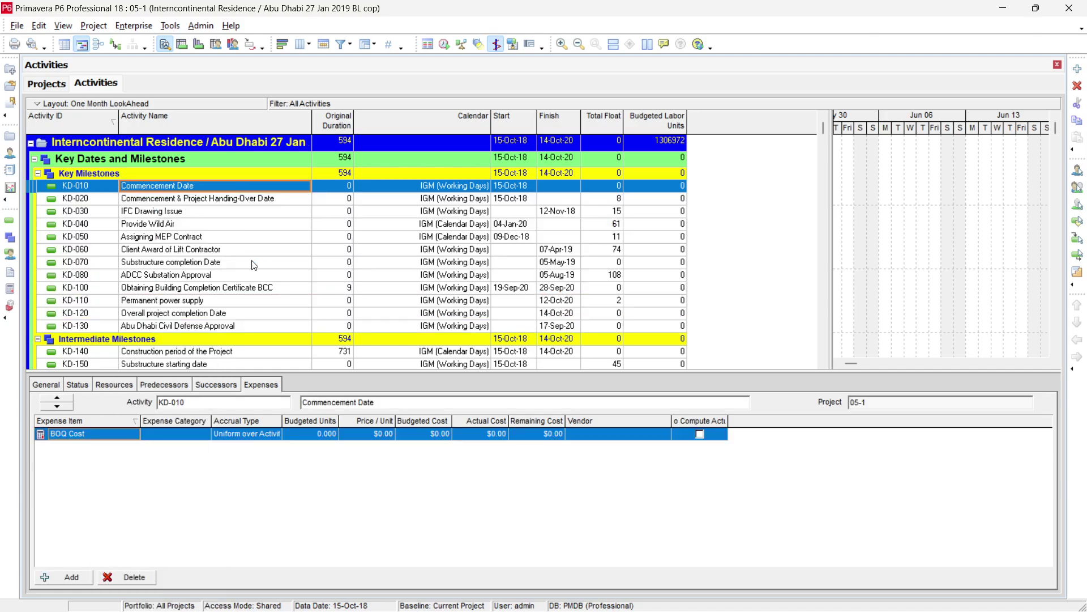
{"action": "left_click", "coordinate": [248, 331], "text": "shift"}
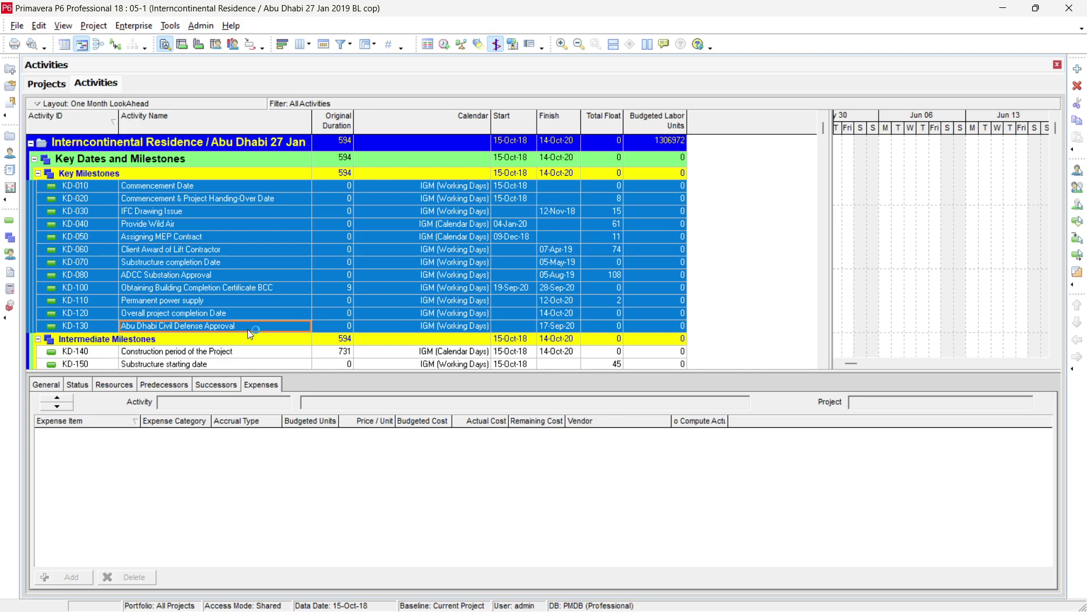
{"action": "right_click", "coordinate": [246, 329]}
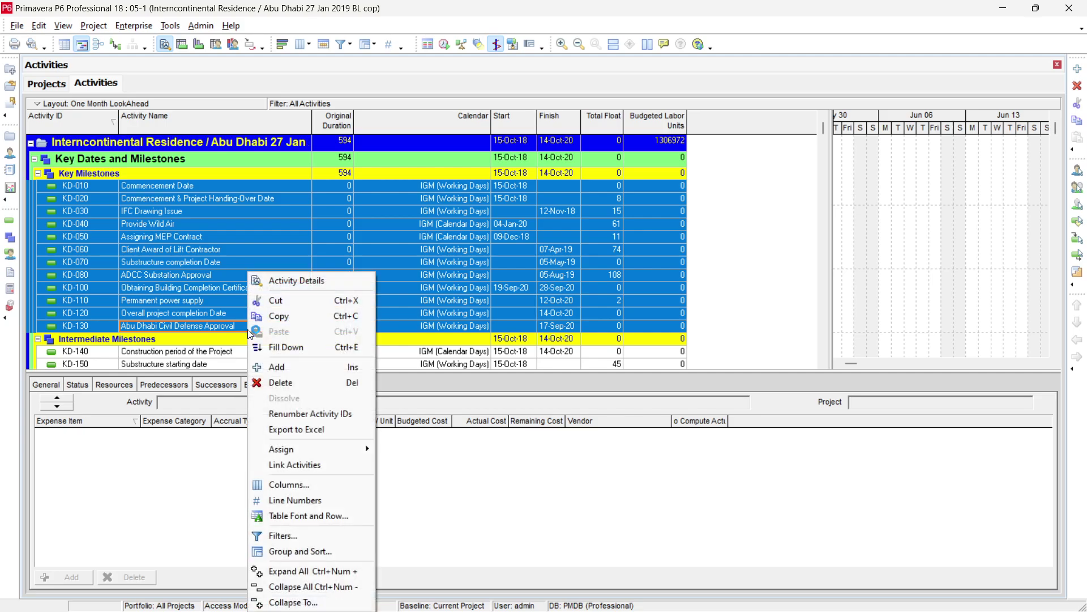
{"action": "left_click", "coordinate": [312, 347]}
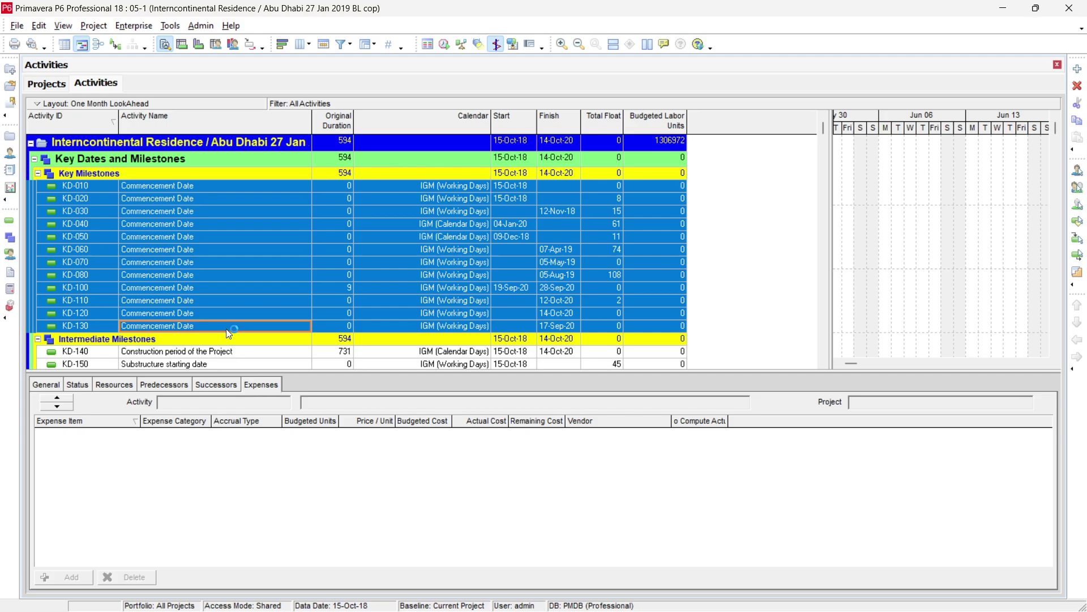
{"action": "left_click", "coordinate": [244, 315]}
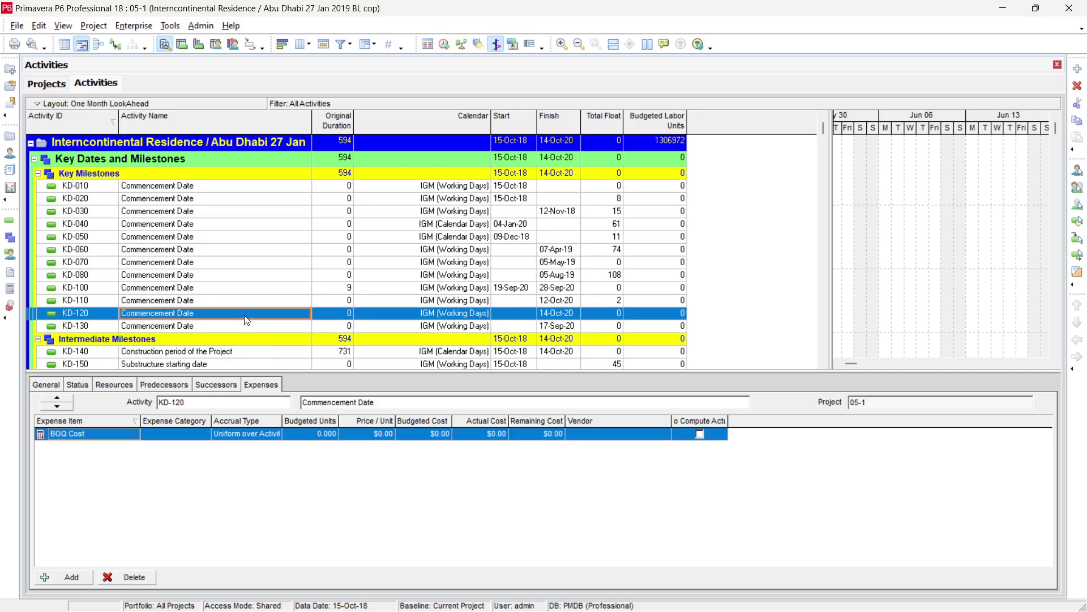
{"action": "key", "text": "ctrl+z"}
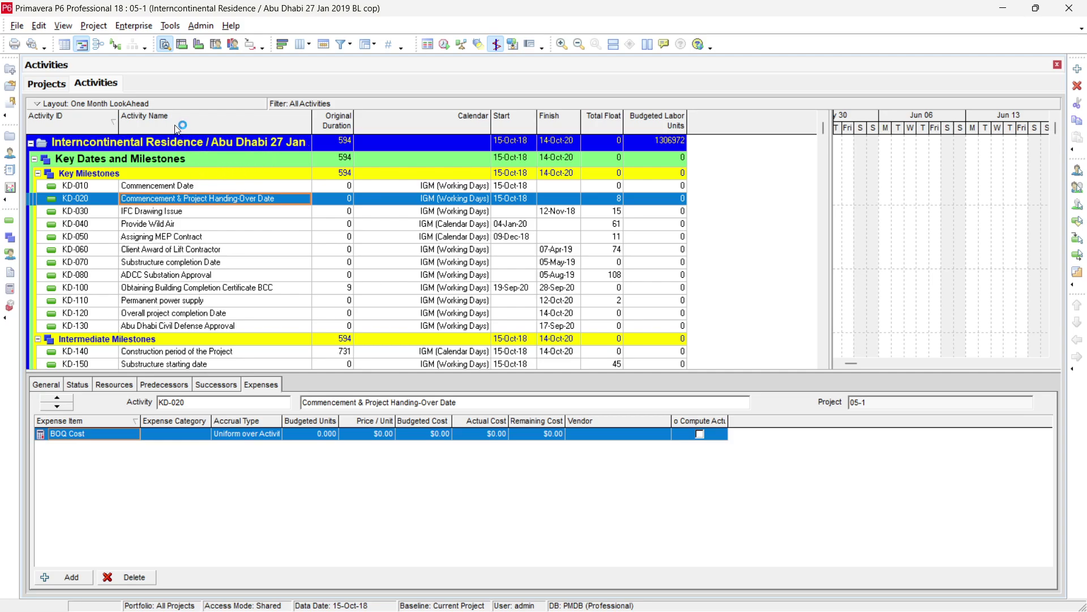
{"action": "left_click", "coordinate": [350, 186]}
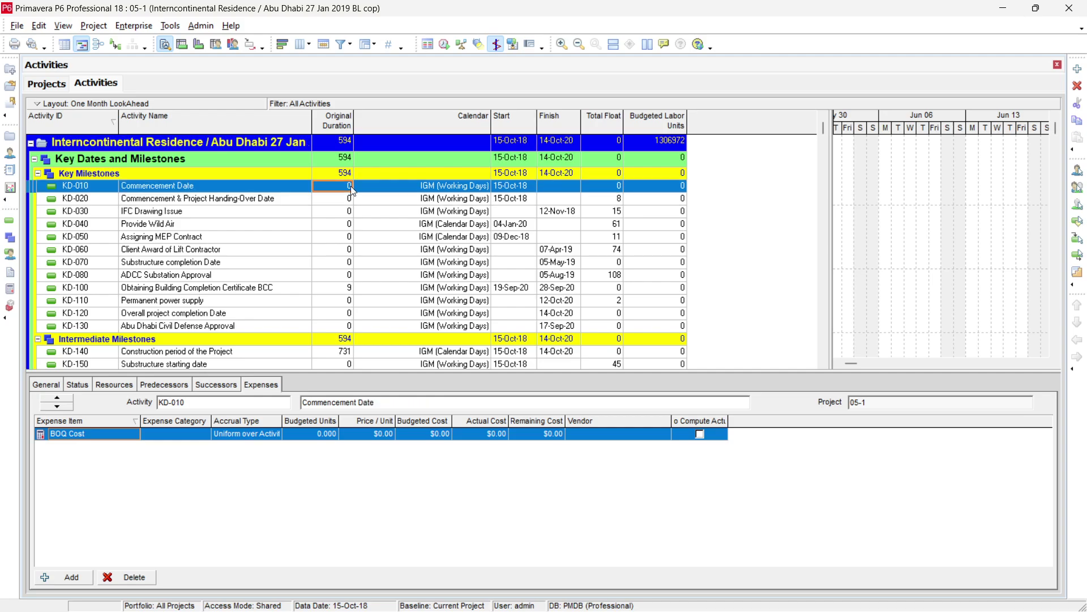
{"action": "left_click", "coordinate": [343, 327], "text": "shift"}
{"action": "right_click", "coordinate": [343, 327]}
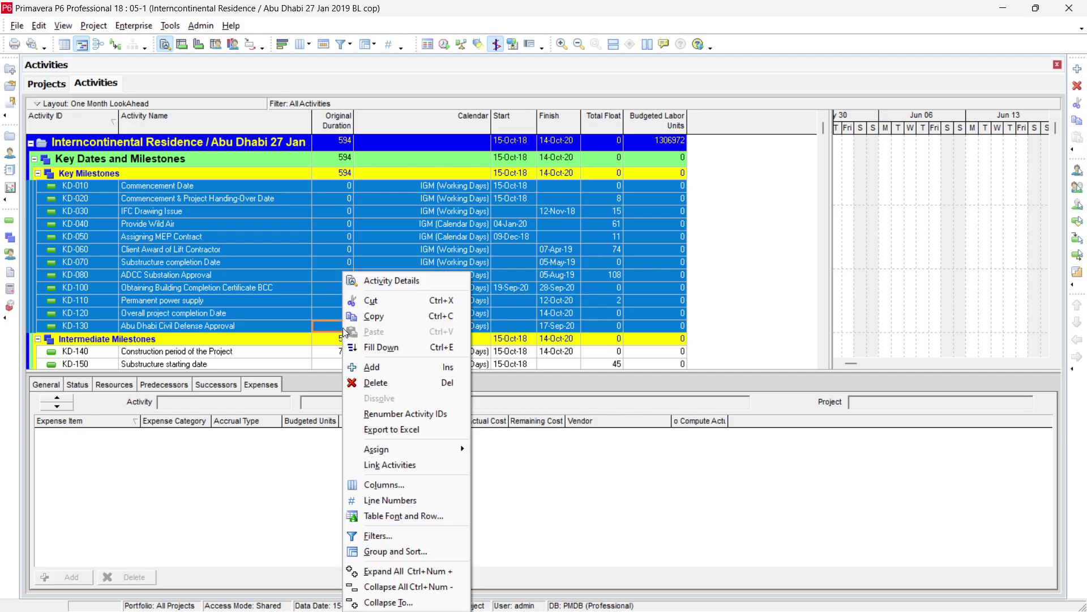
{"action": "left_click", "coordinate": [382, 348]}
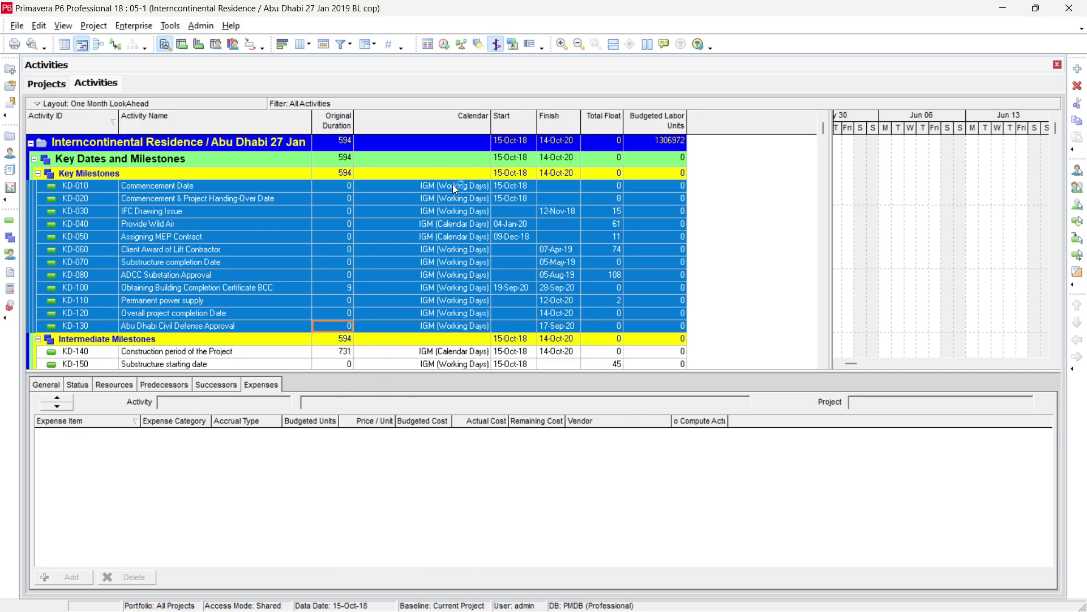
{"action": "left_click", "coordinate": [453, 185]}
{"action": "left_click", "coordinate": [450, 324], "text": "shift"}
{"action": "right_click", "coordinate": [448, 324]}
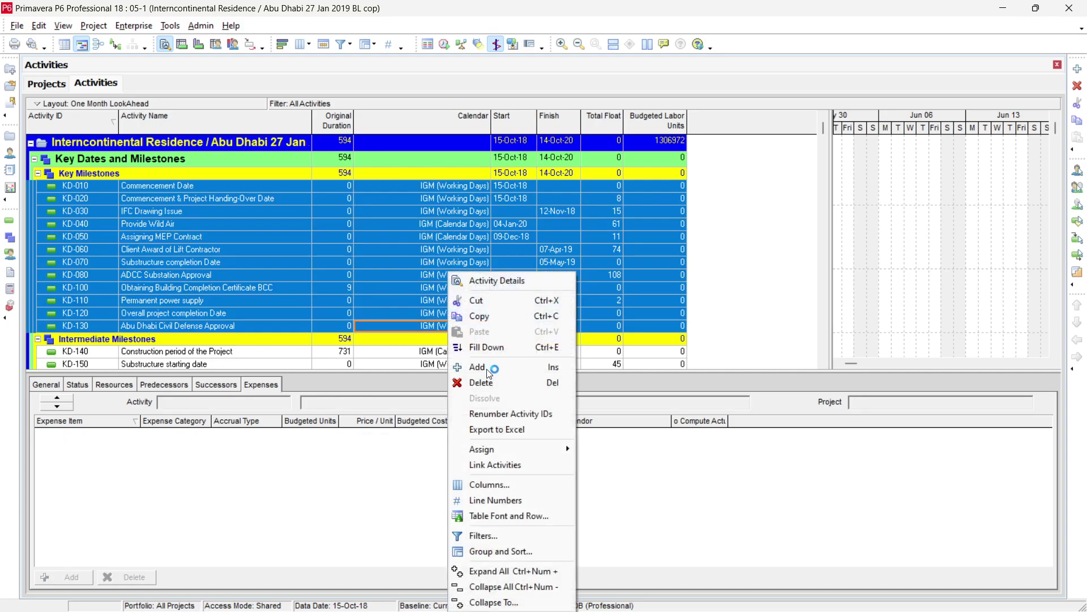
{"action": "left_click", "coordinate": [520, 185]}
{"action": "left_click", "coordinate": [519, 187]}
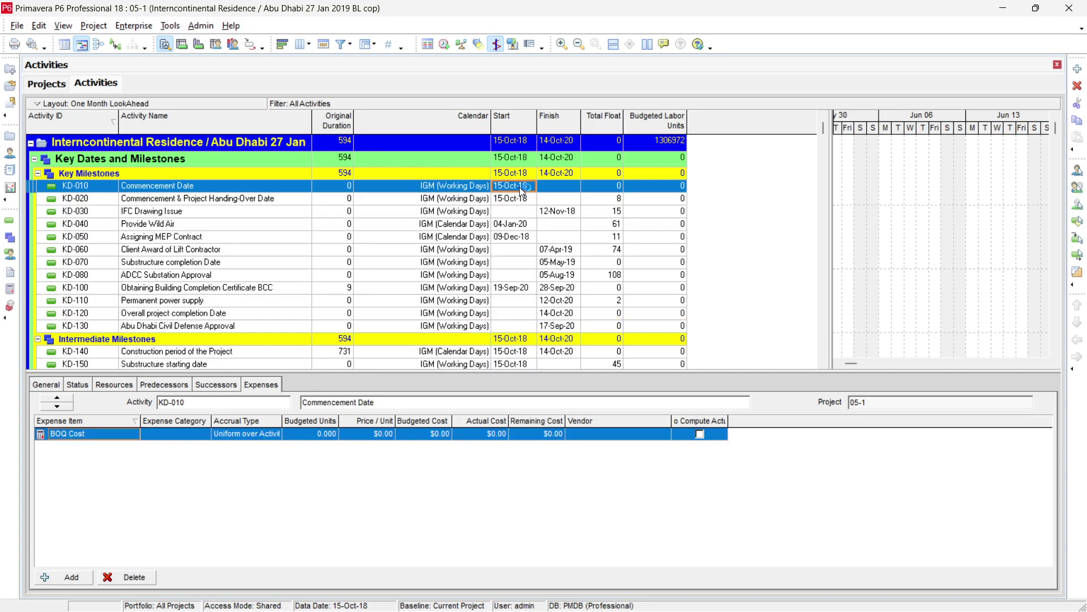
{"action": "left_click", "coordinate": [516, 329], "text": "shift"}
{"action": "right_click", "coordinate": [516, 328]}
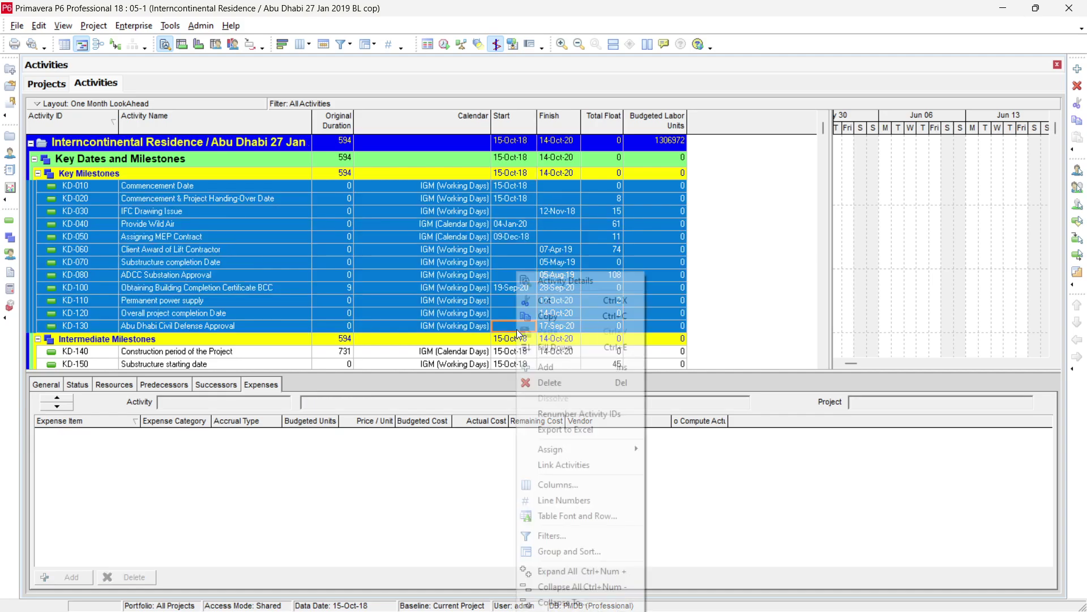
{"action": "left_click", "coordinate": [516, 329]}
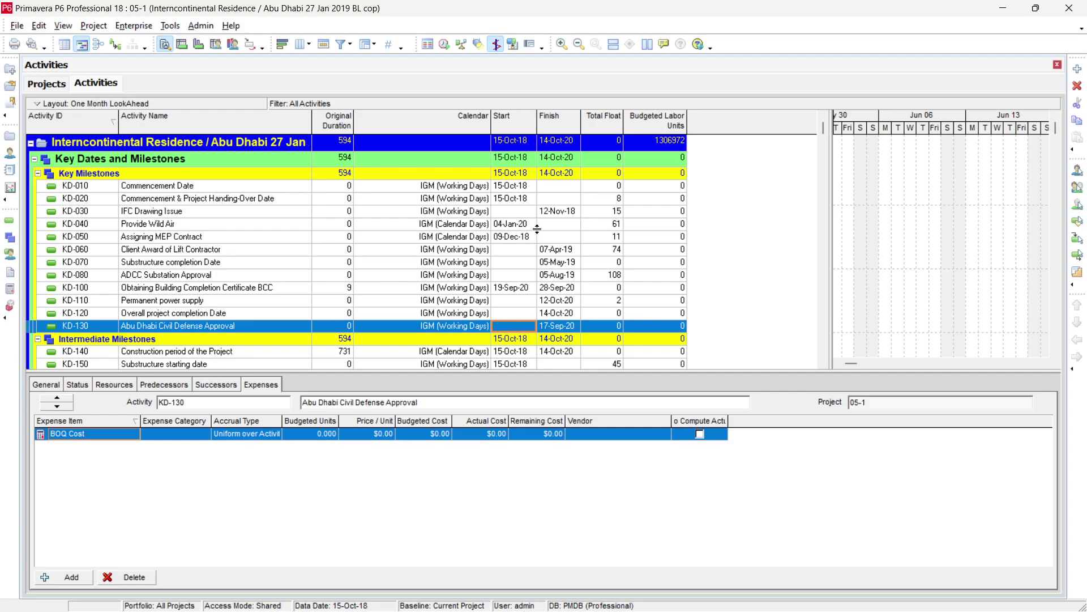
{"action": "left_click", "coordinate": [604, 189]}
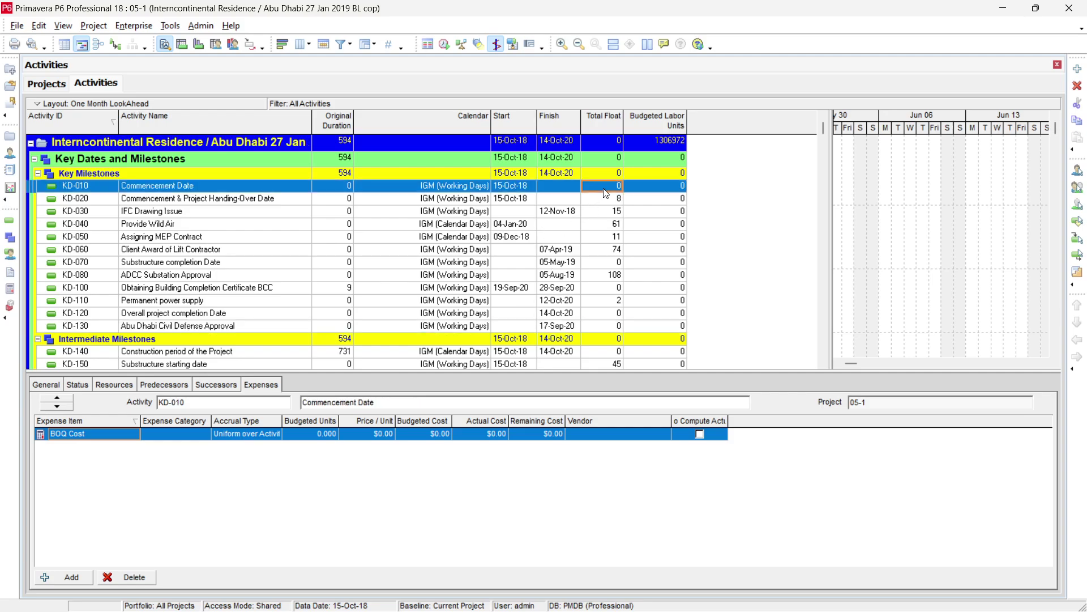
{"action": "left_click", "coordinate": [599, 328], "text": "shift"}
{"action": "right_click", "coordinate": [599, 329]}
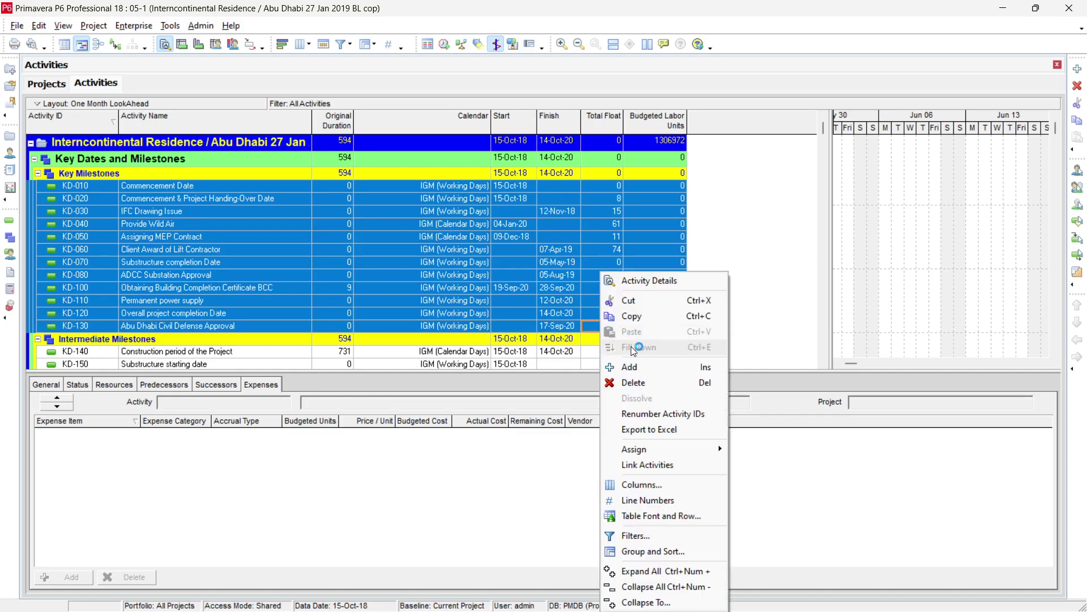
{"action": "key", "text": "Escape"}
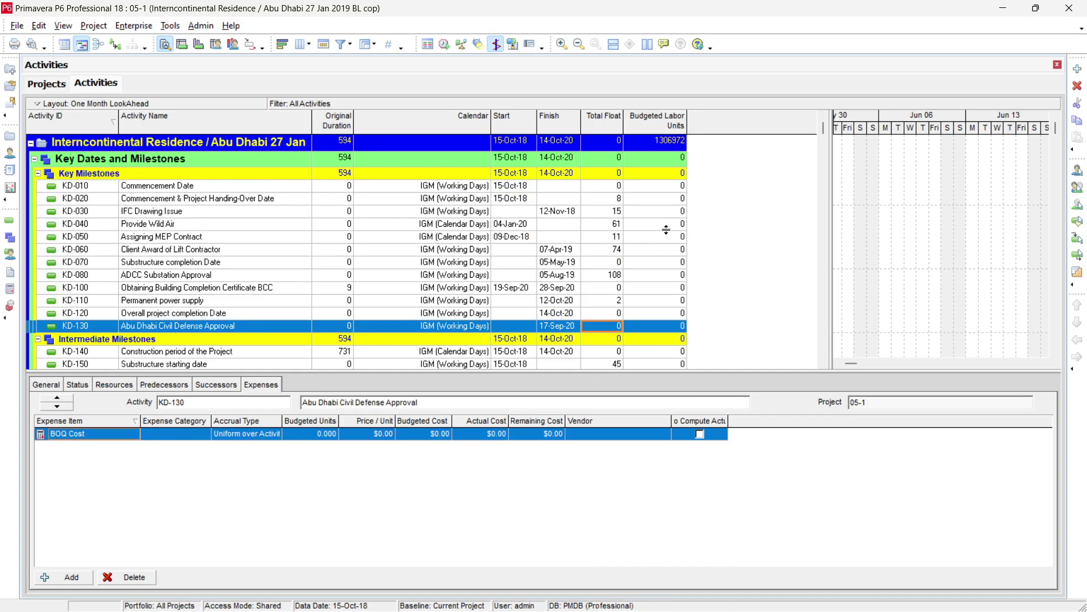
{"action": "left_click", "coordinate": [671, 189]}
{"action": "left_click", "coordinate": [661, 328], "text": "shift"}
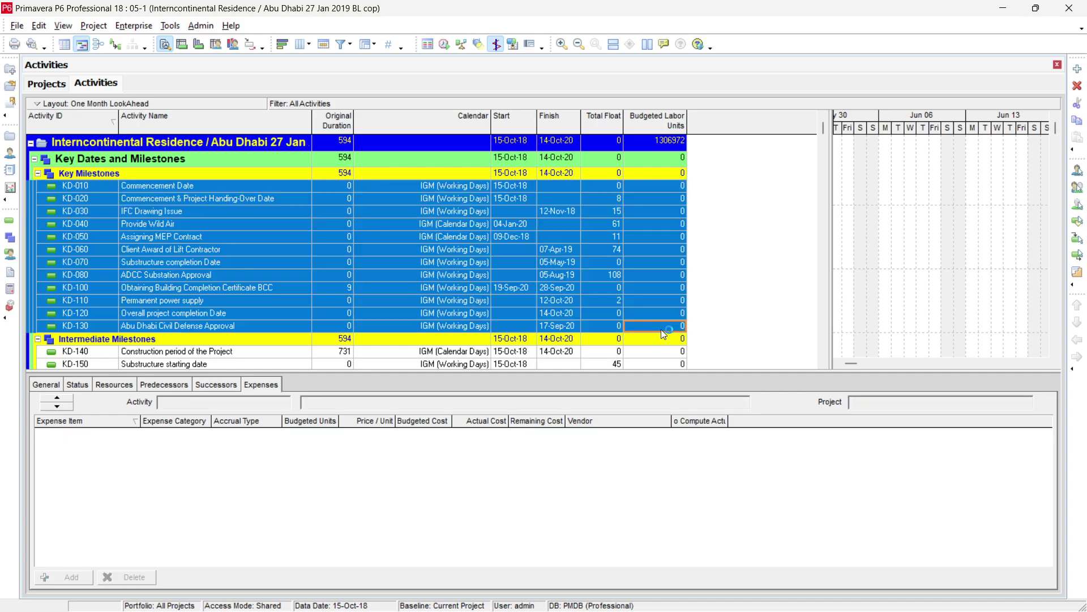
{"action": "right_click", "coordinate": [661, 329]}
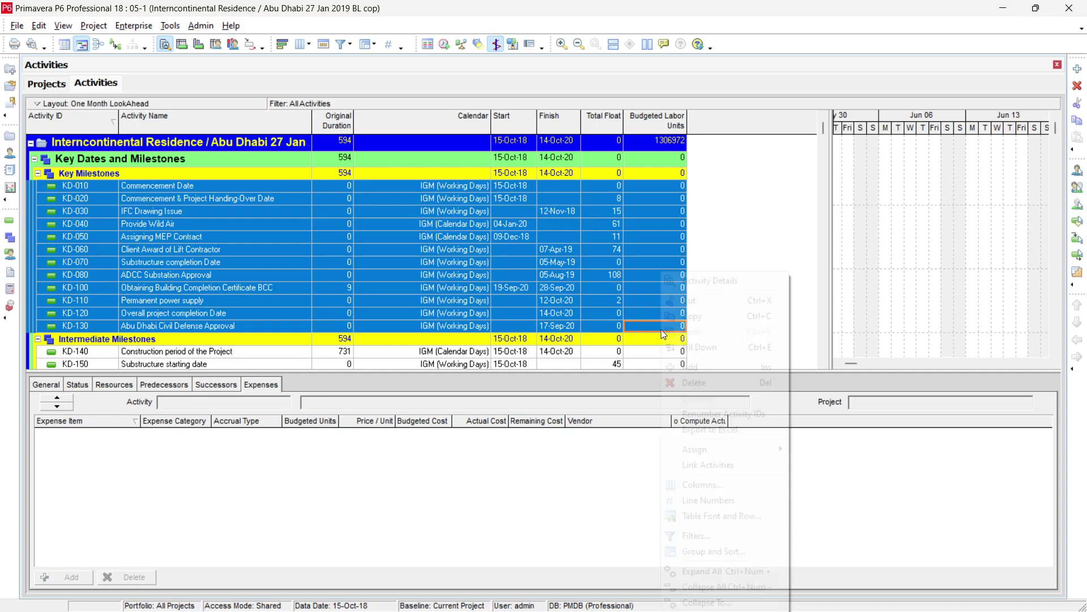
{"action": "left_click", "coordinate": [694, 347]}
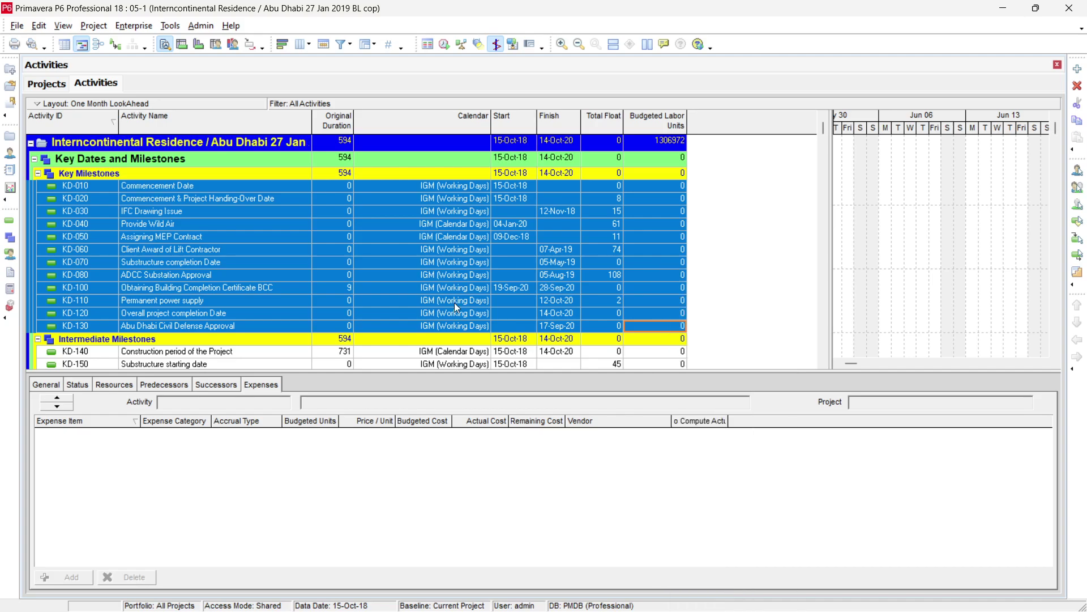
{"action": "left_click", "coordinate": [292, 190]}
{"action": "right_click", "coordinate": [292, 190]}
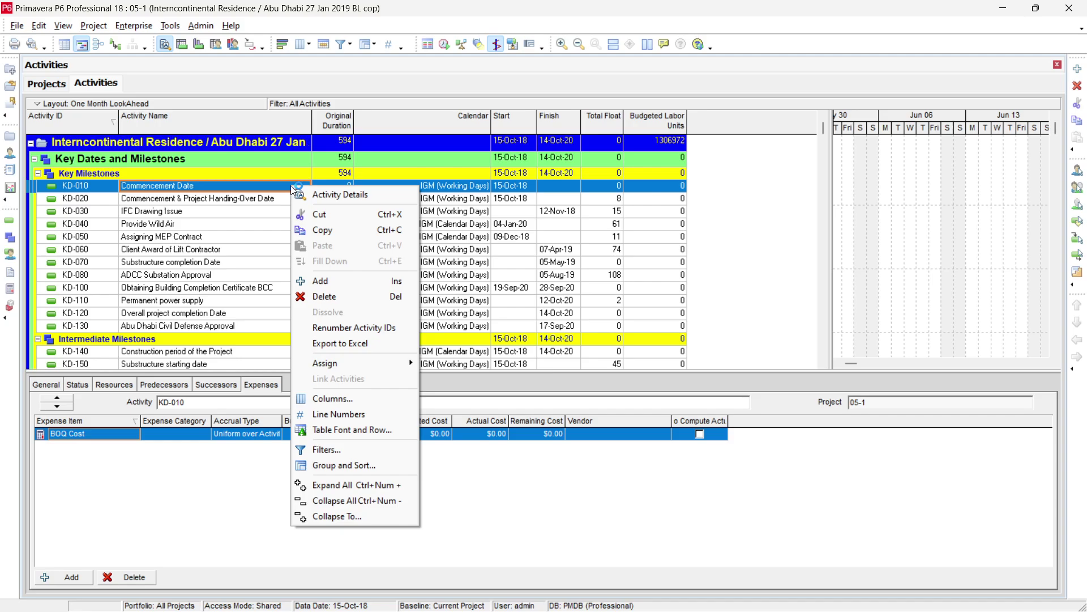
{"action": "left_click", "coordinate": [290, 185]}
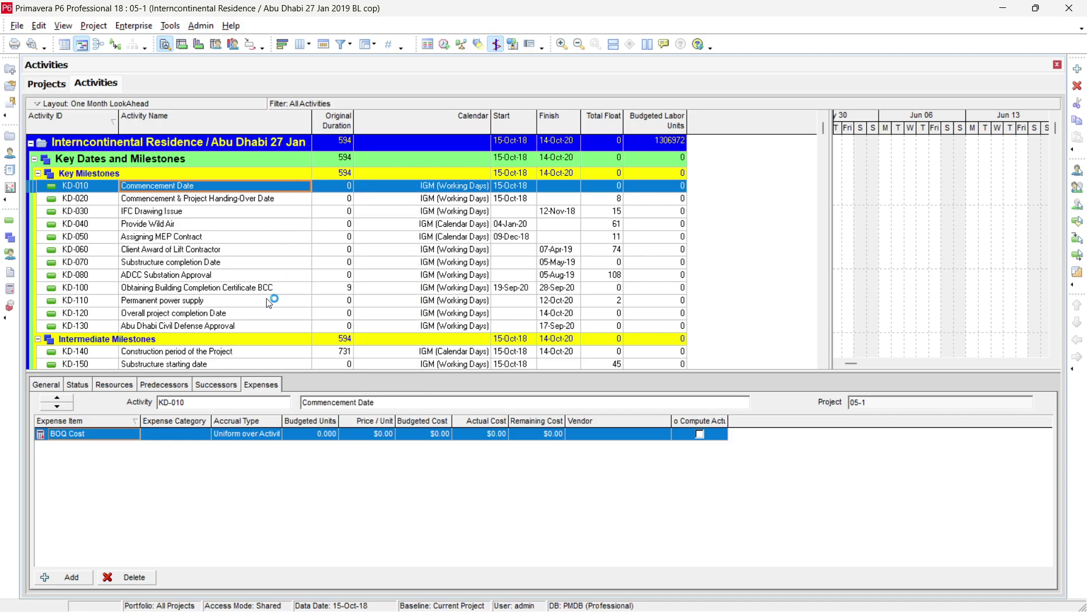
{"action": "left_click", "coordinate": [258, 327], "text": "shift"}
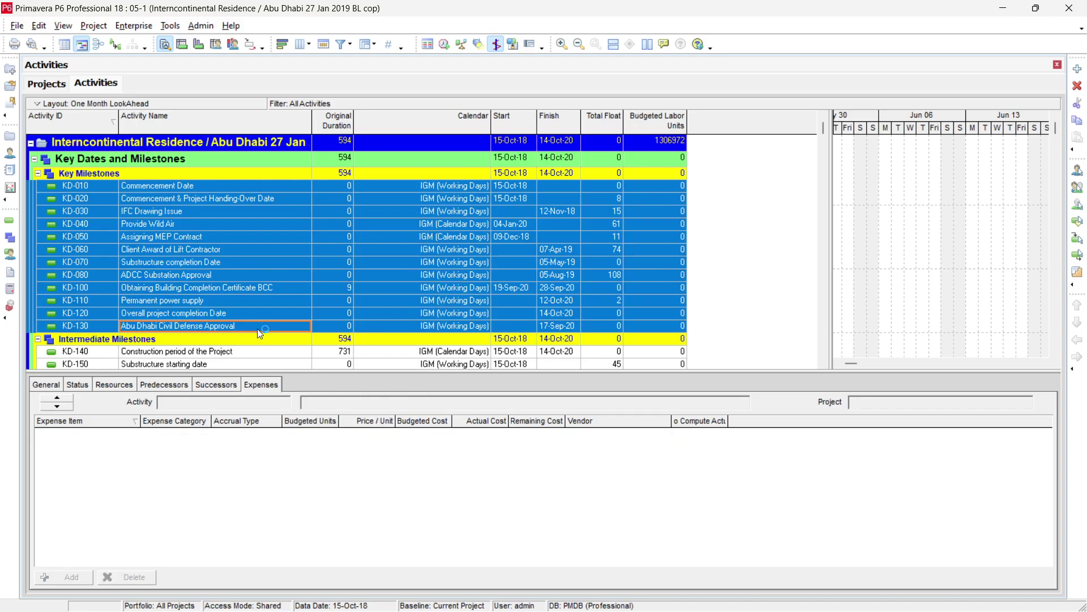
{"action": "key", "text": "ctrl+e"}
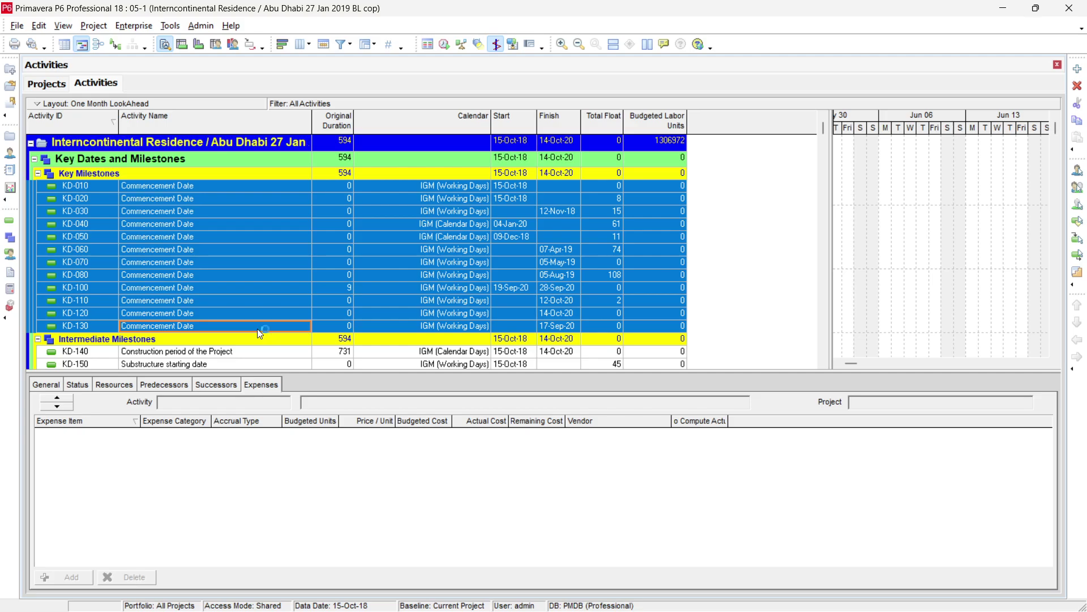
{"action": "key", "text": "ctrl+z"}
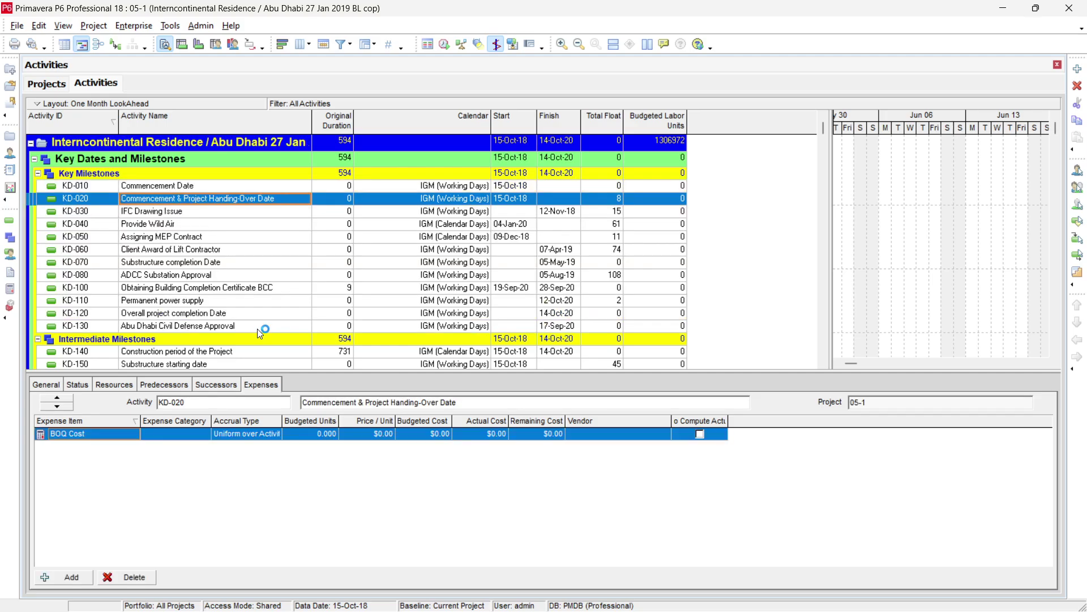
{"action": "left_click", "coordinate": [9, 120]}
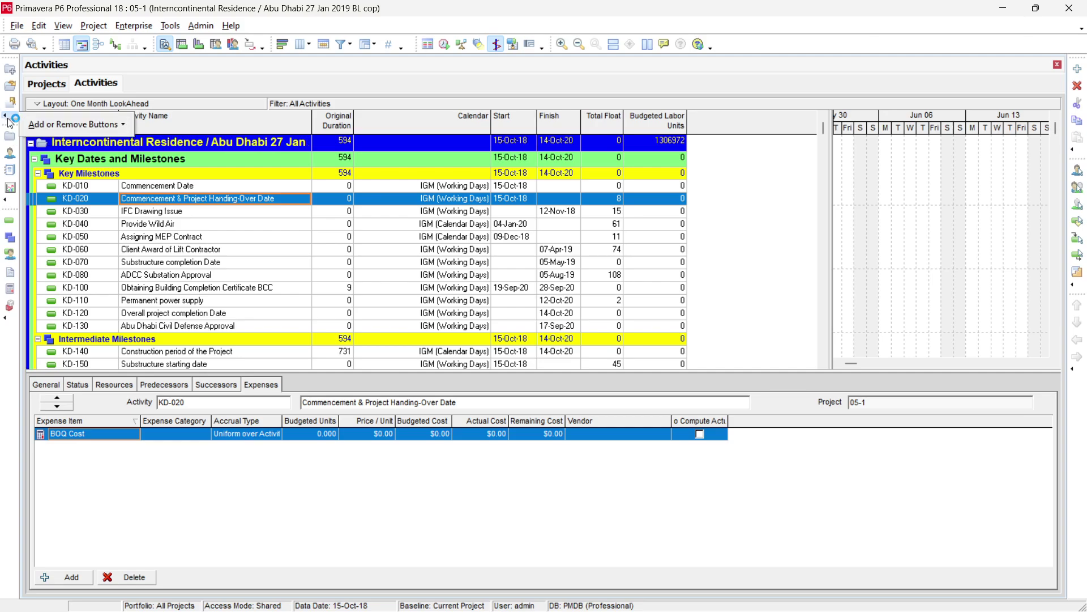
{"action": "left_click", "coordinate": [77, 126]}
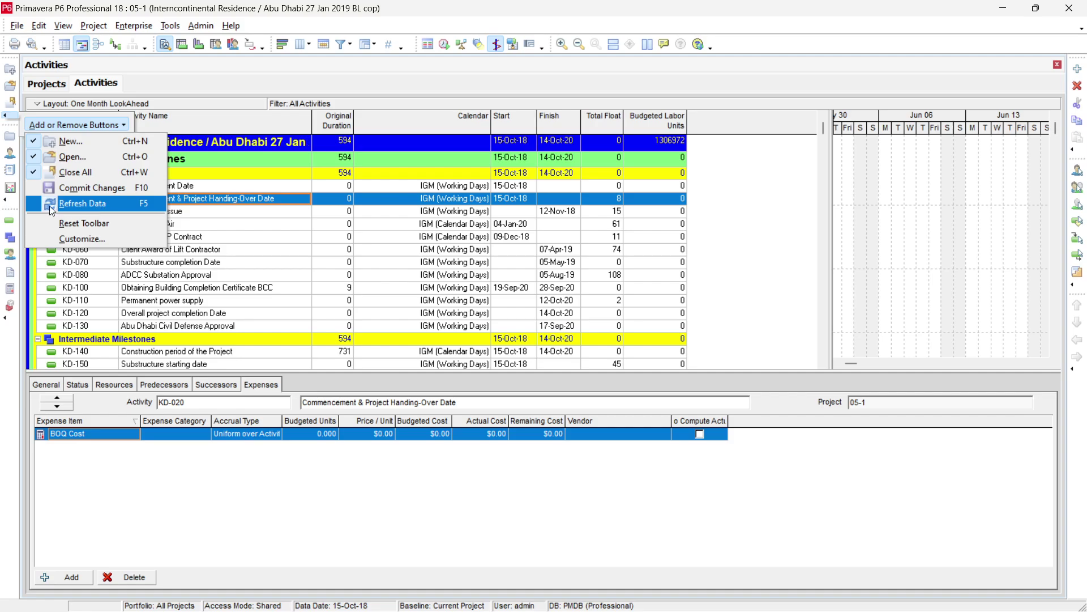
{"action": "left_click", "coordinate": [29, 204]}
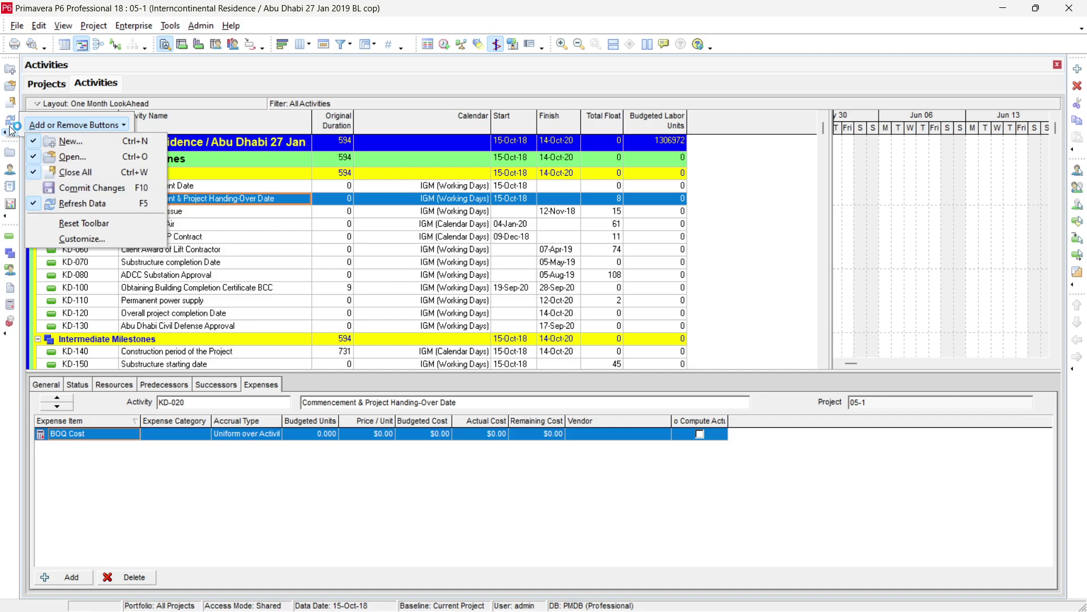
{"action": "left_click", "coordinate": [259, 269]}
{"action": "left_click", "coordinate": [262, 275]}
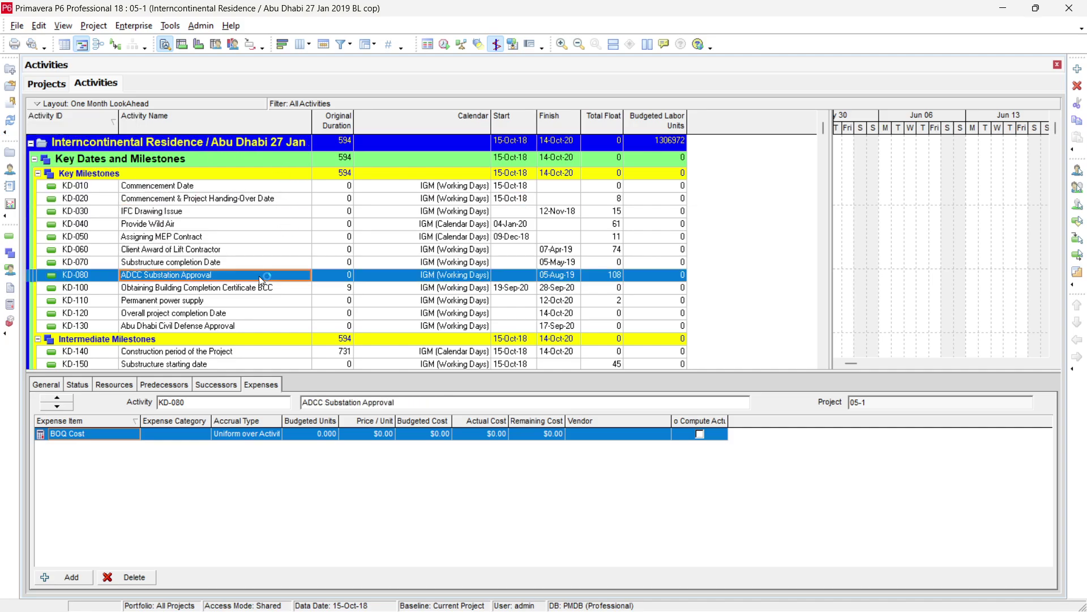
{"action": "left_click", "coordinate": [11, 132]}
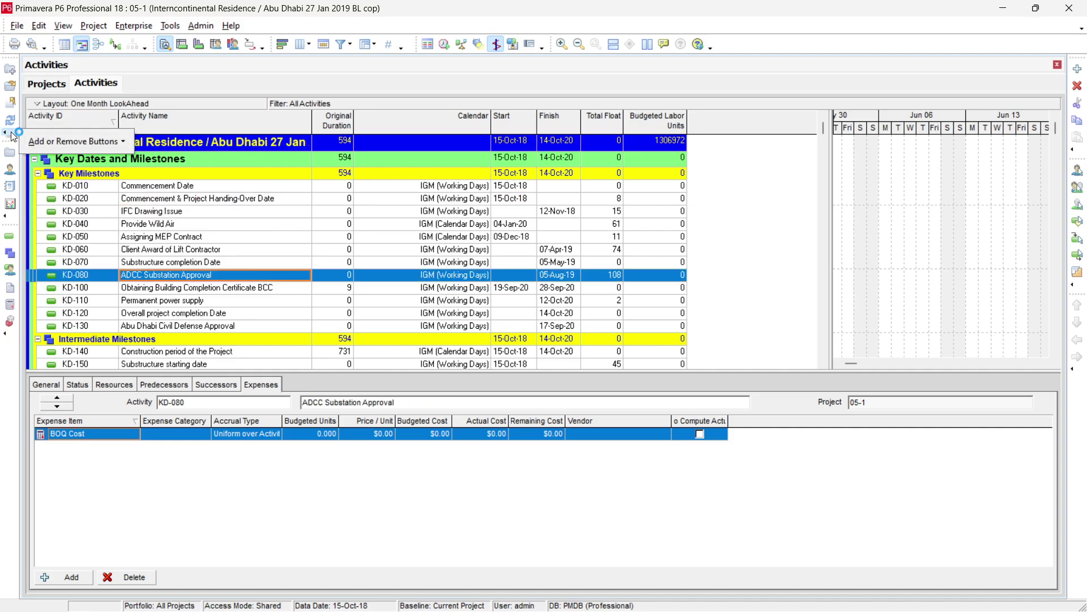
{"action": "left_click", "coordinate": [60, 142]}
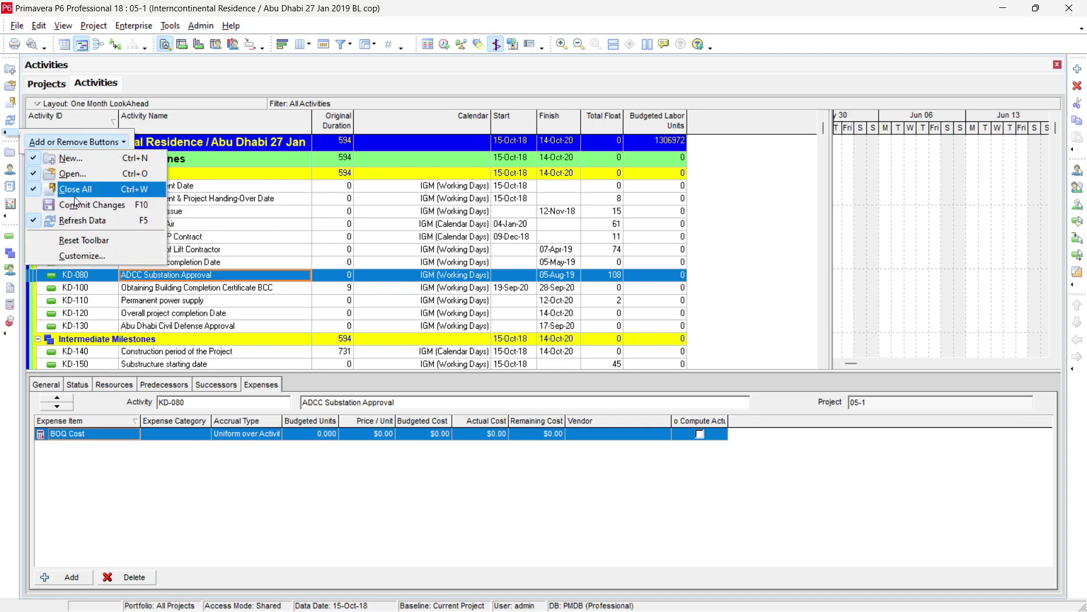
{"action": "left_click", "coordinate": [32, 221]}
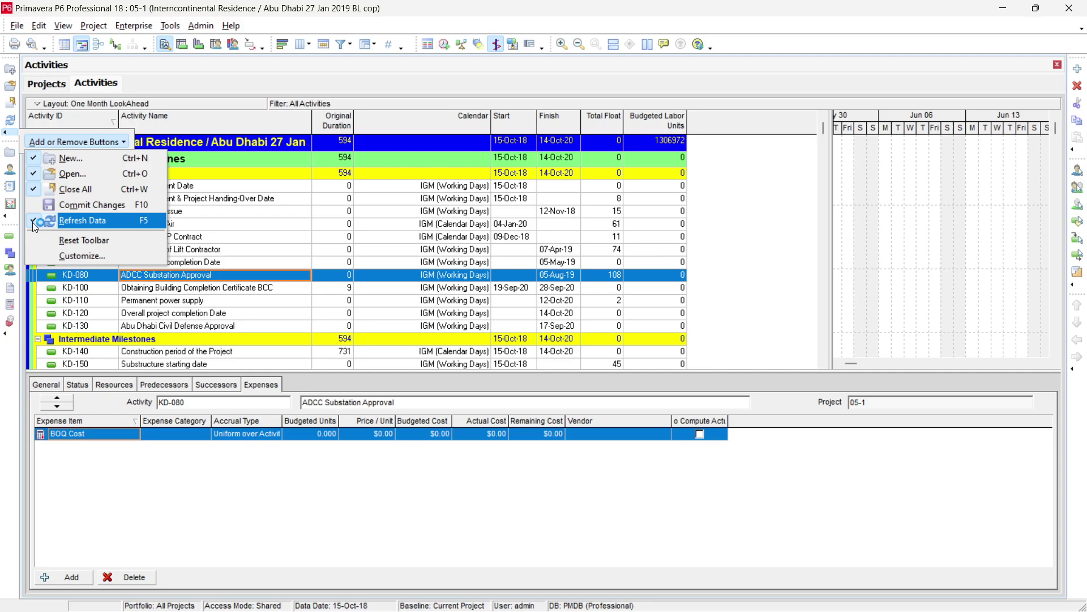
{"action": "left_click", "coordinate": [200, 229]}
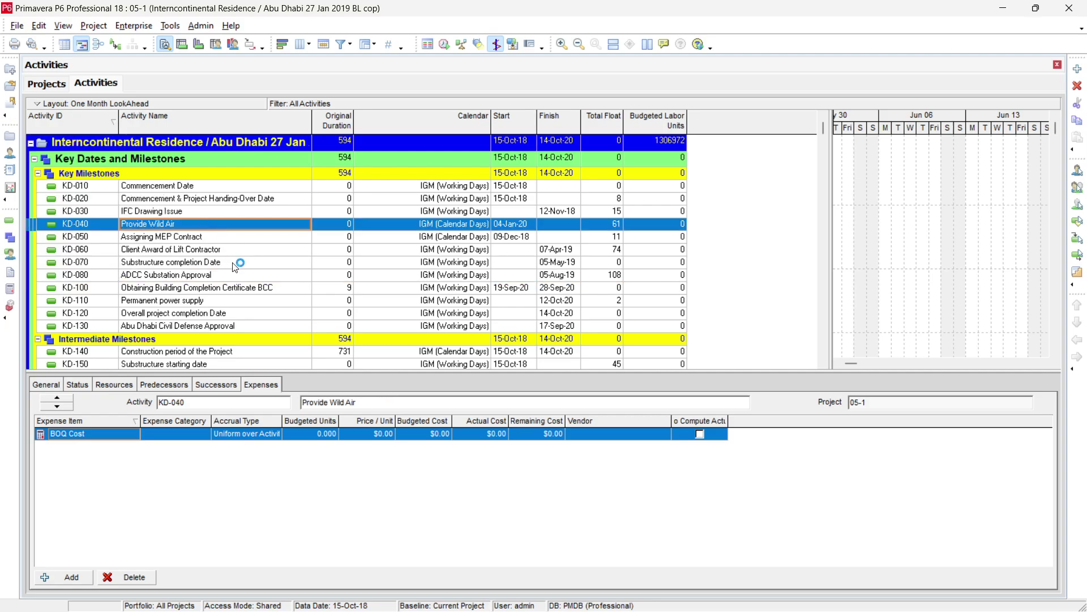